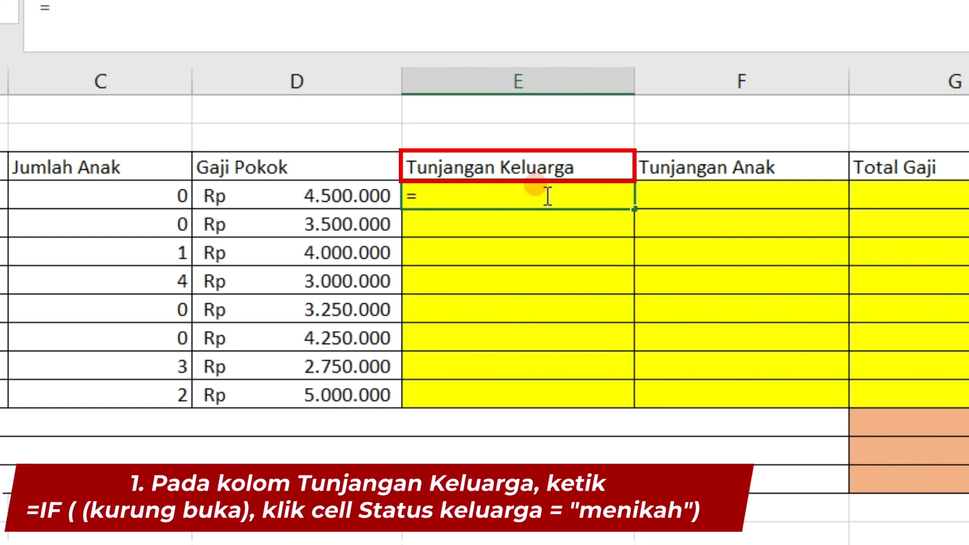
Complete the first Tunjangan Keluarga cell, E4, with the formula =IF(B4="menikah";15%*D4;0).
text(IF)
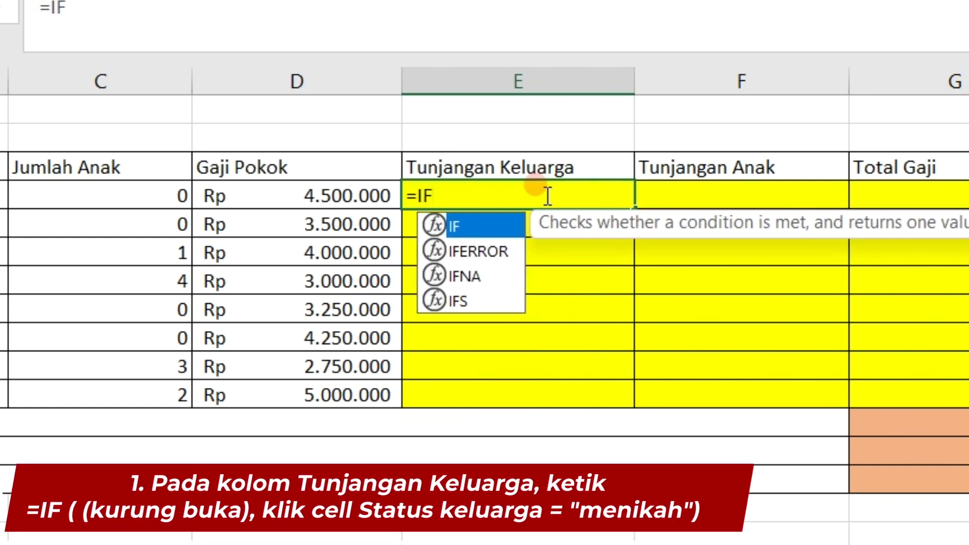
text((()
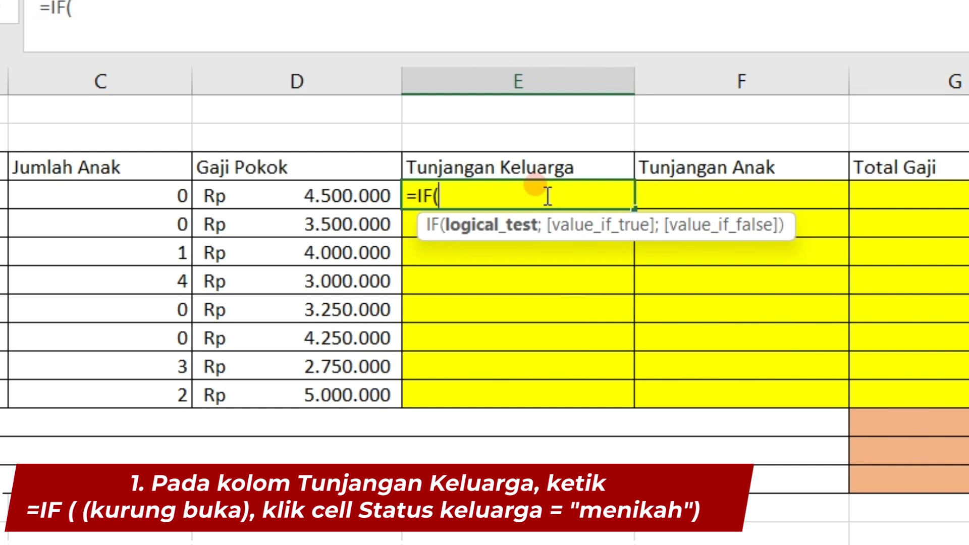
click(235, 192)
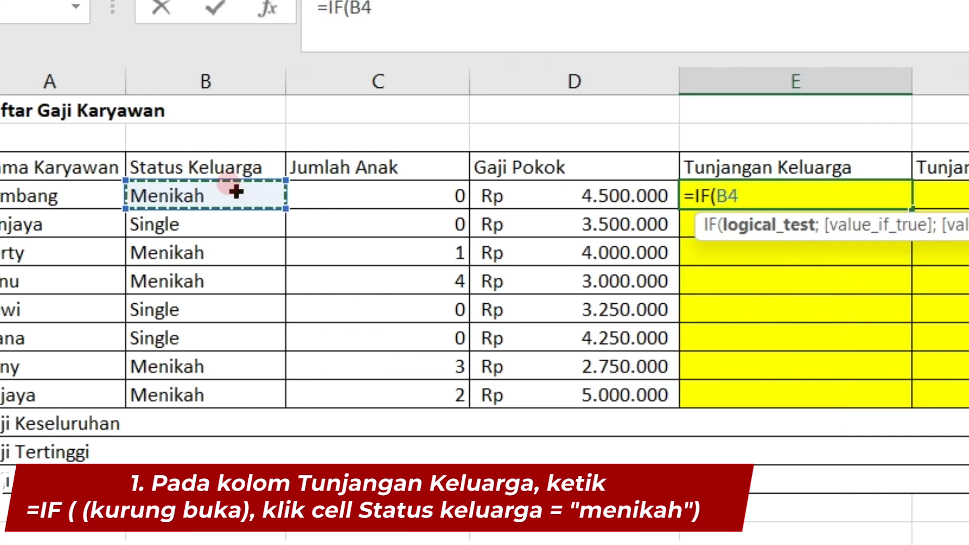
text(=)
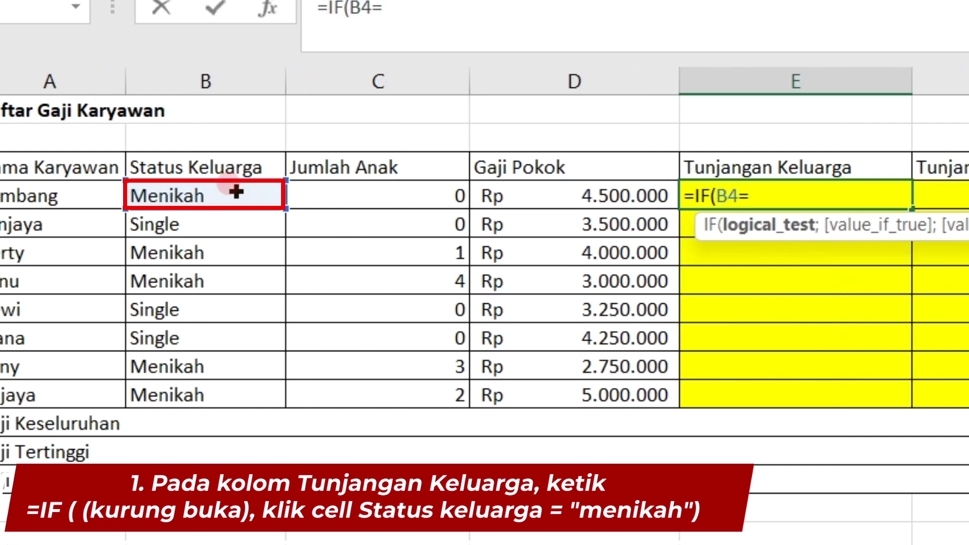
text("menikah)
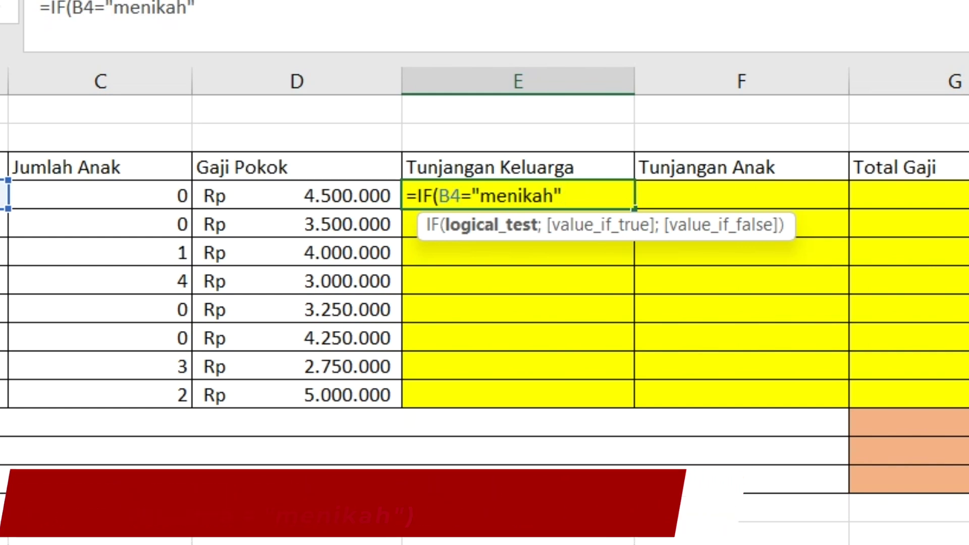
text(;)
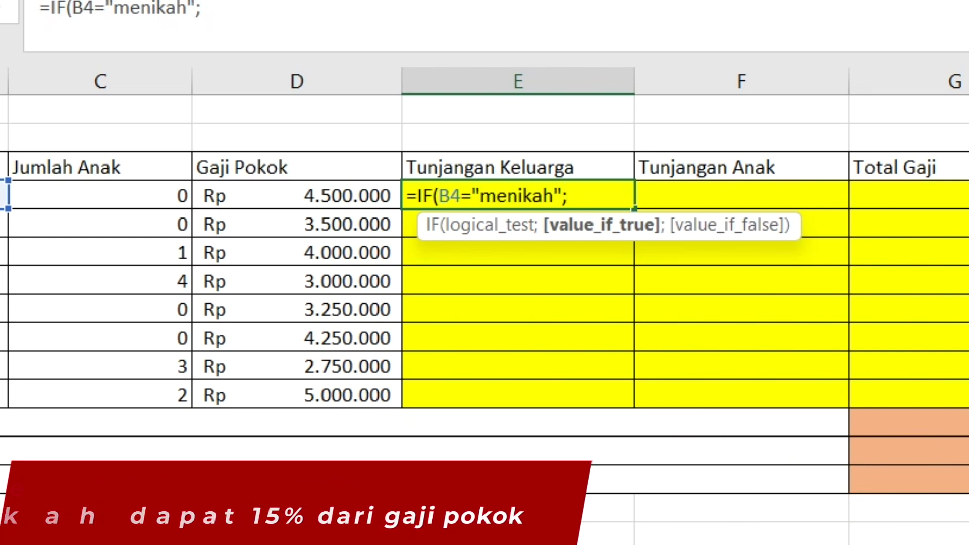
text(15%)
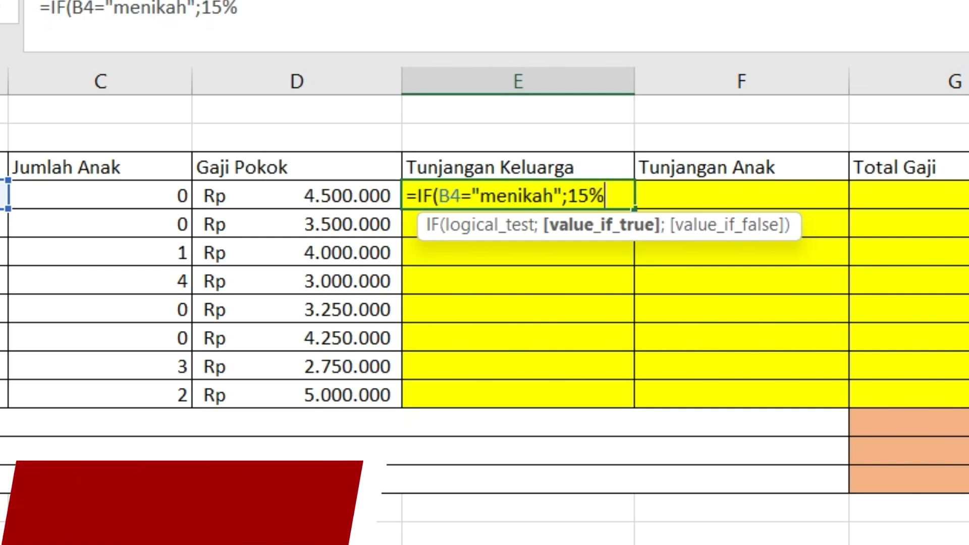
text(*)
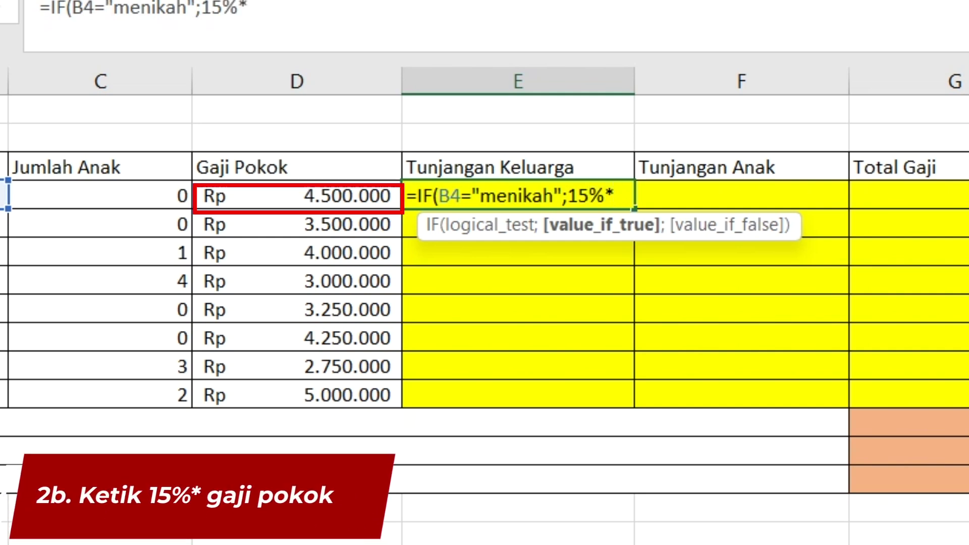
click(282, 196)
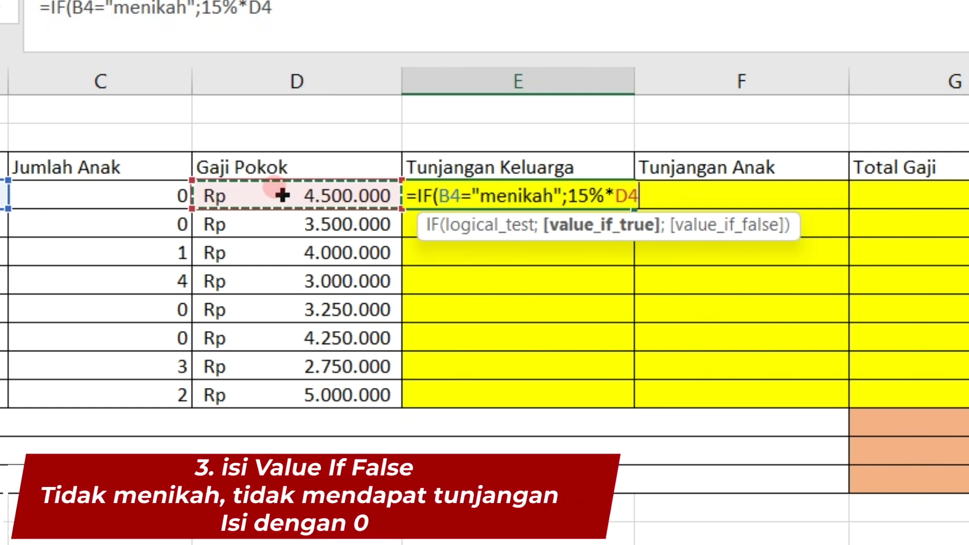
text(;)
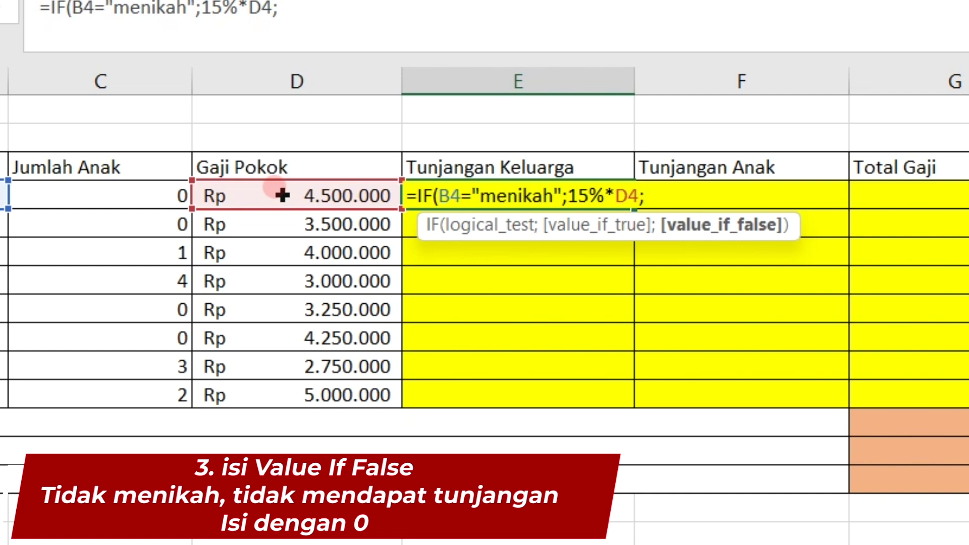
text(0))
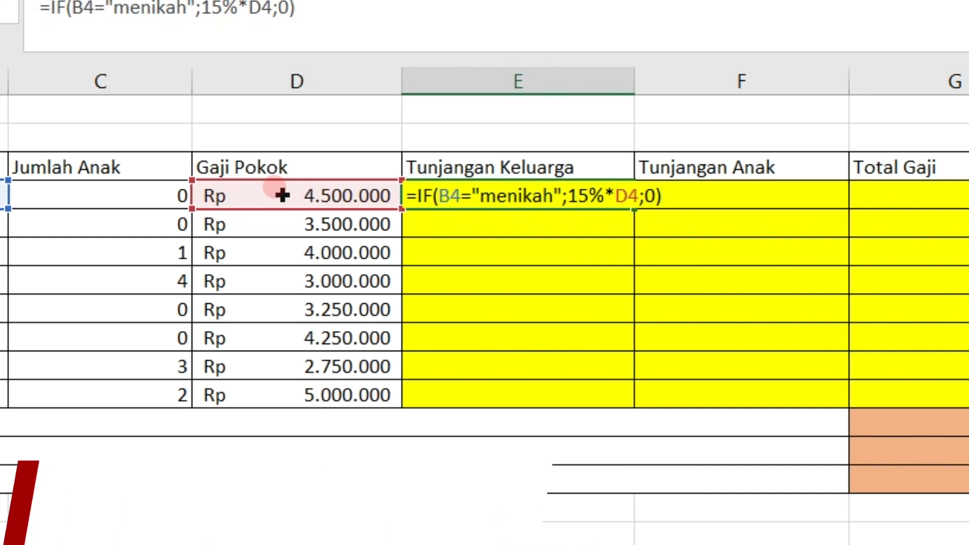
key(Return)
Fill the Tunjangan Keluarga formula from E4 down through the last employee row, E11.
click(564, 197)
drag(633, 209, 633, 408)
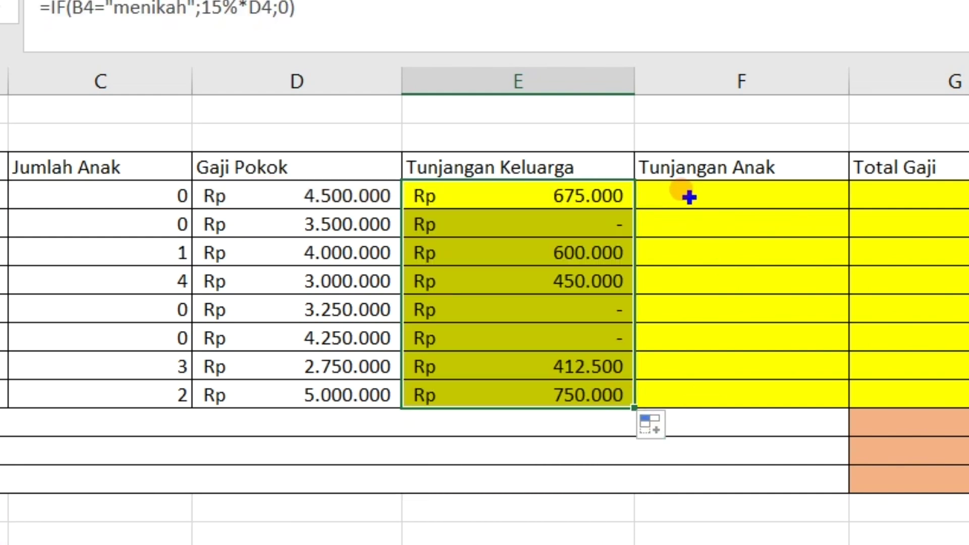
click(585, 193)
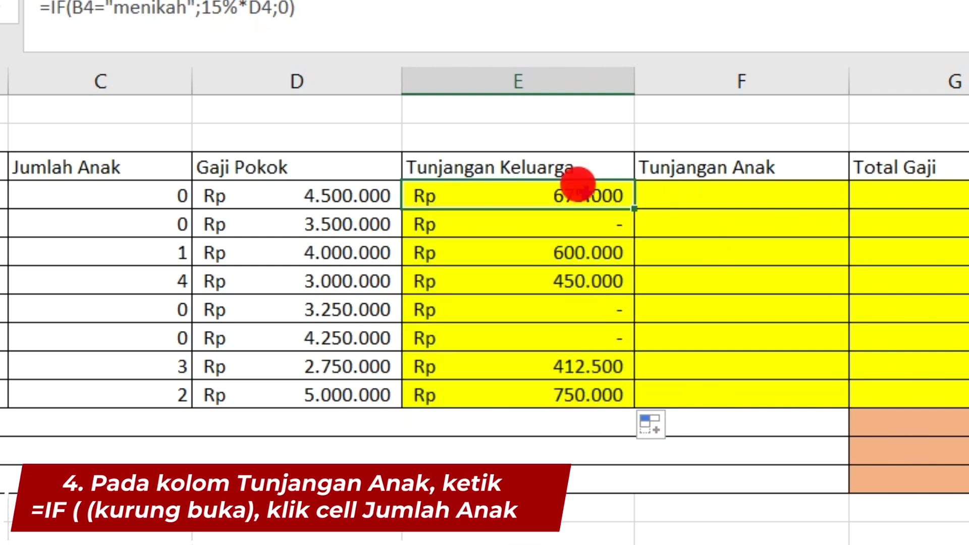
Start an IF formula in the first Tunjangan Anak cell, F4, with the condition C4<=2.
click(699, 192)
text(=)
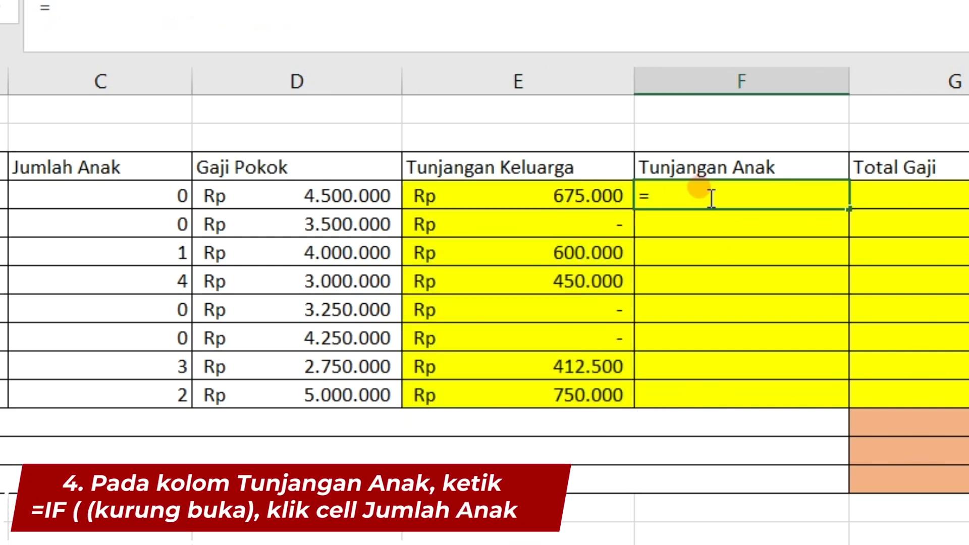
text(IF)
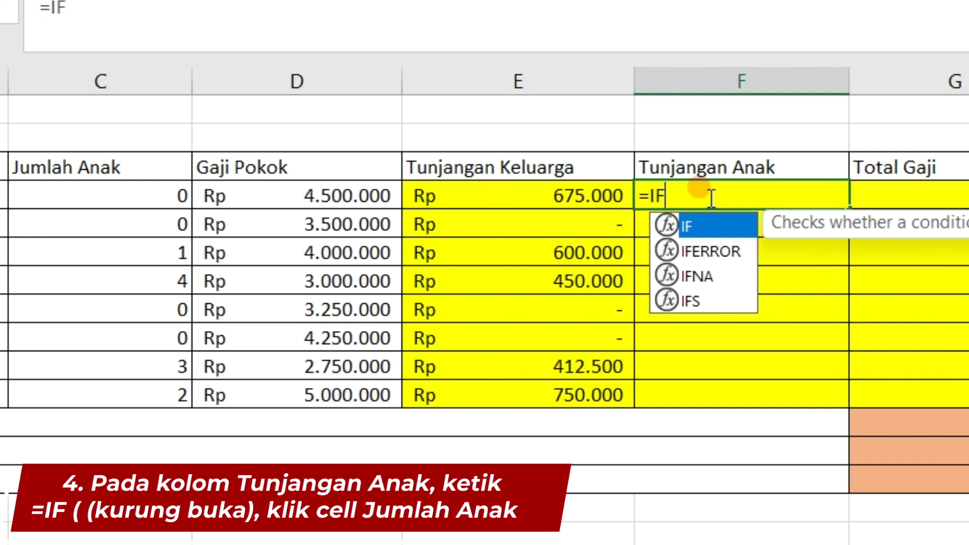
text(()
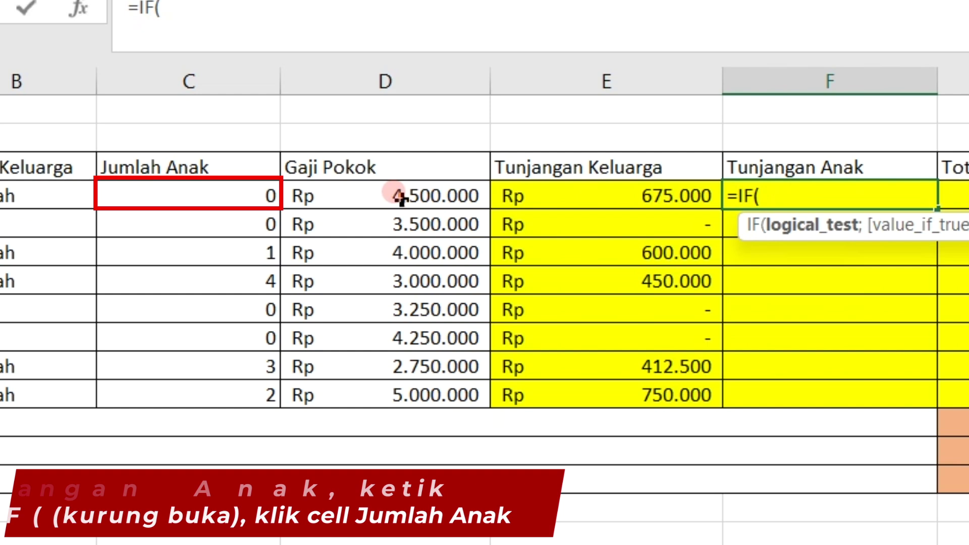
click(227, 193)
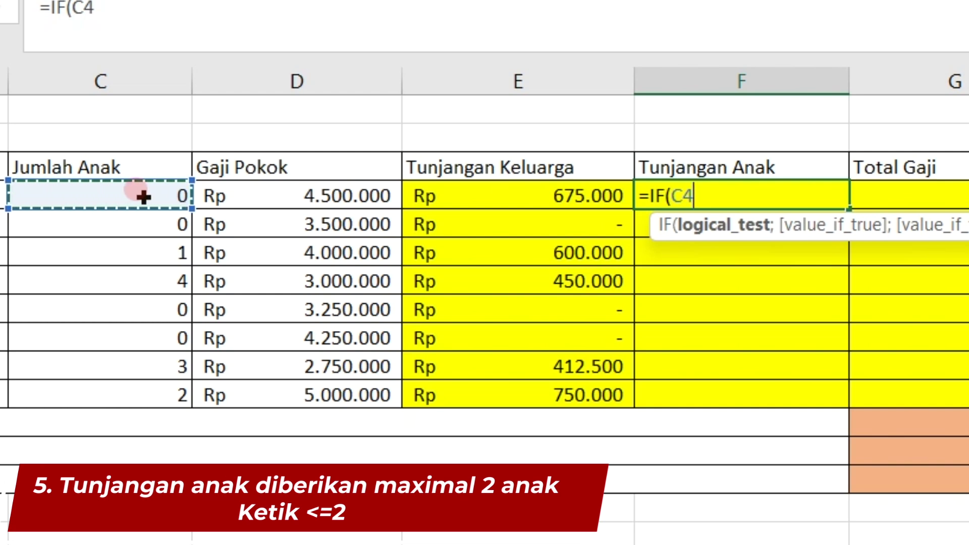
text(<=2)
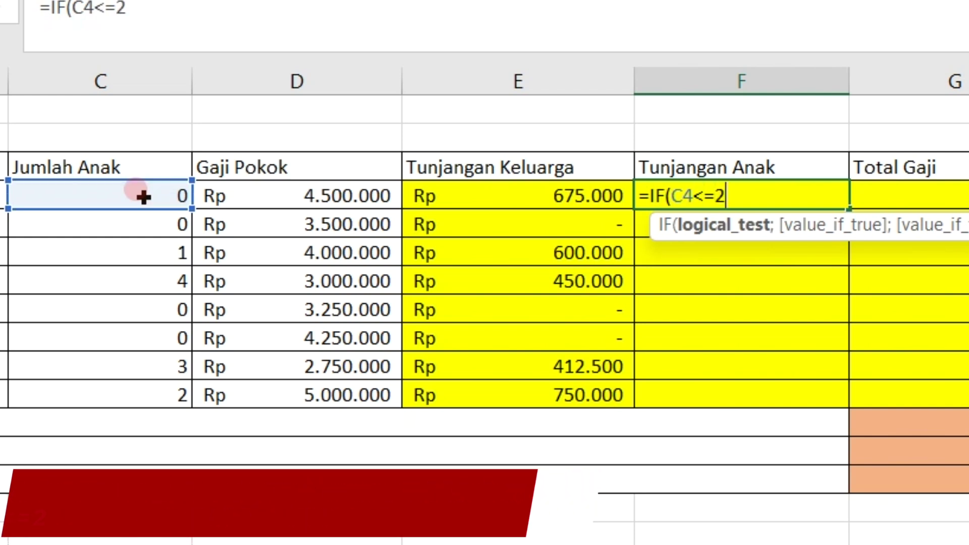
Add C4*(10%*D4) as the value-if-true argument of the IF formula in F4.
text(;)
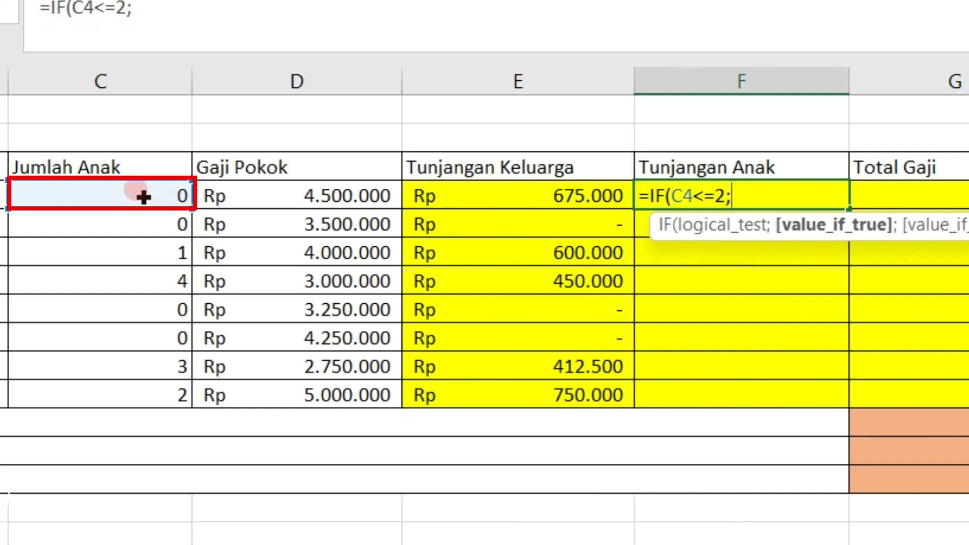
click(144, 196)
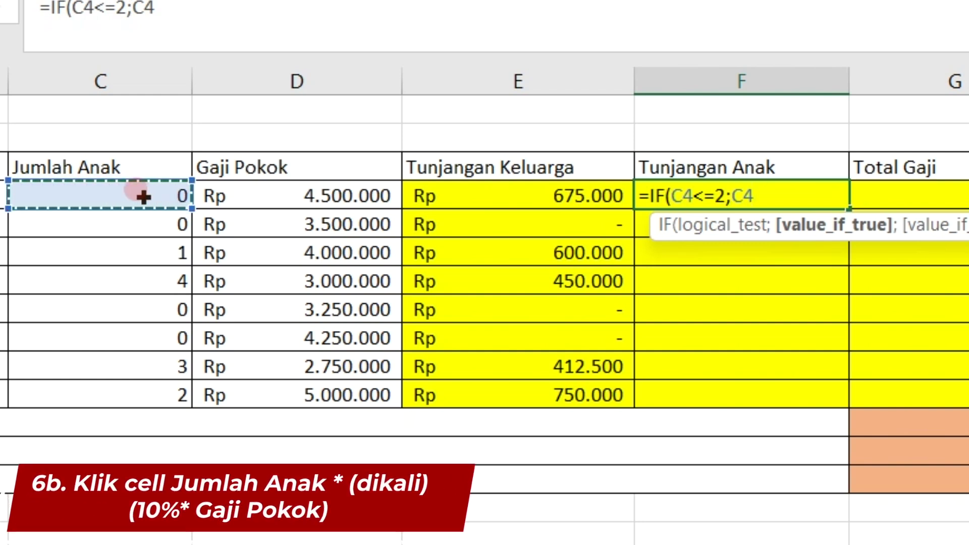
text(*)
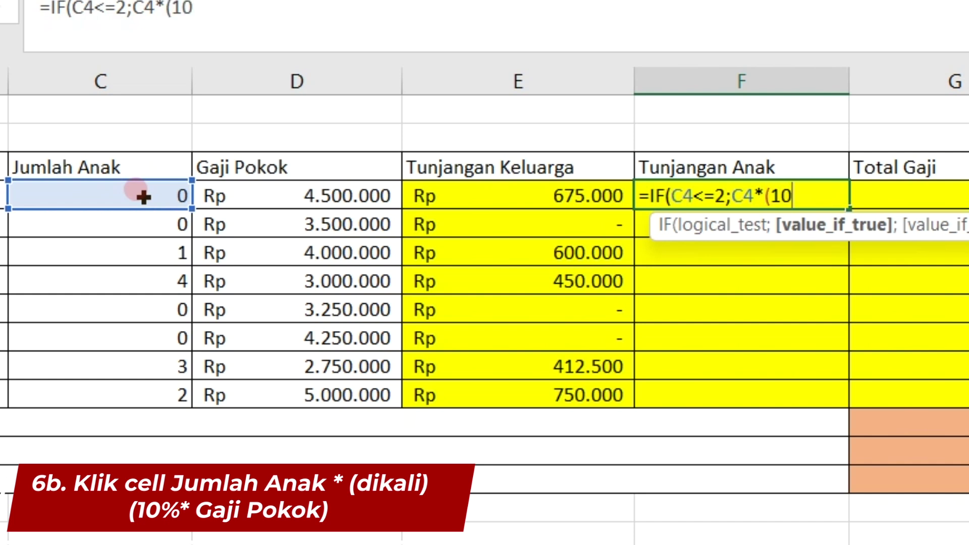
text((10%*)
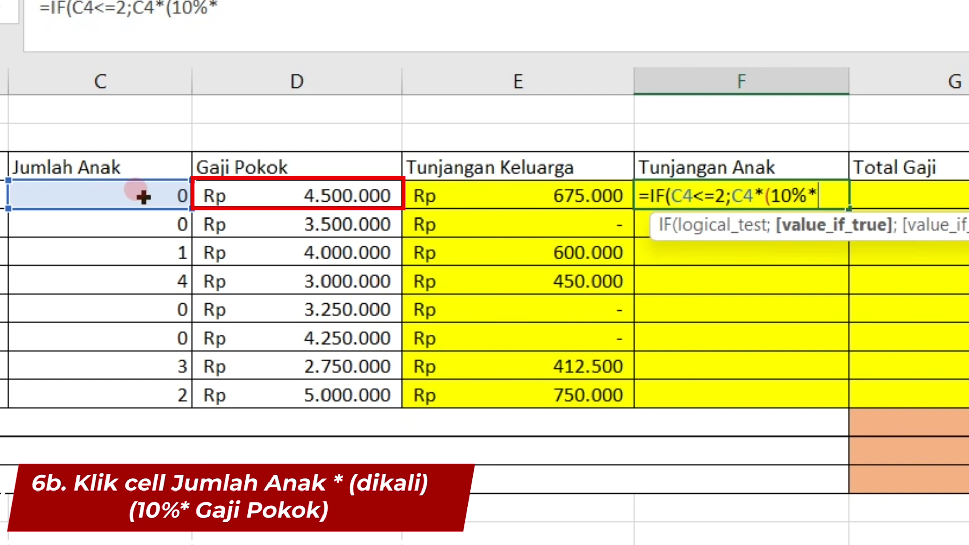
click(352, 190)
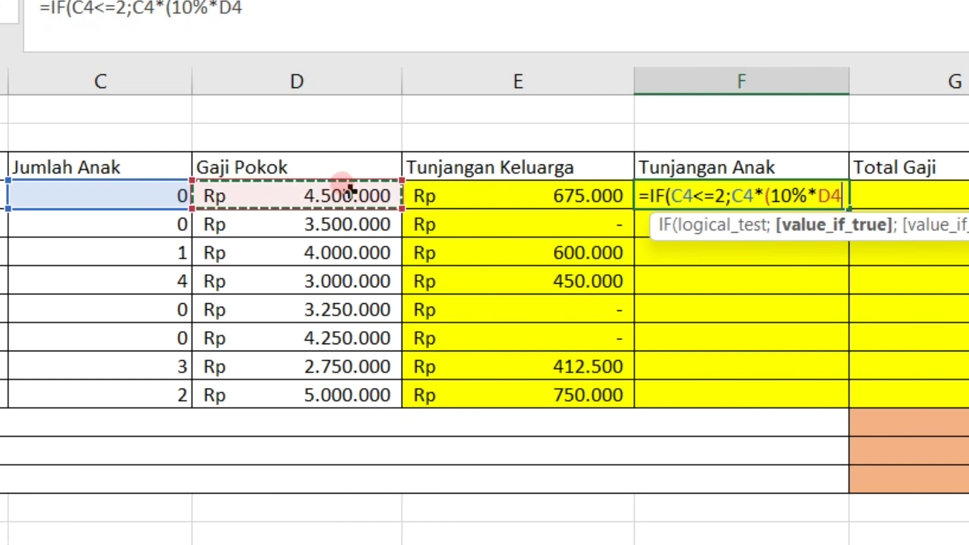
text())
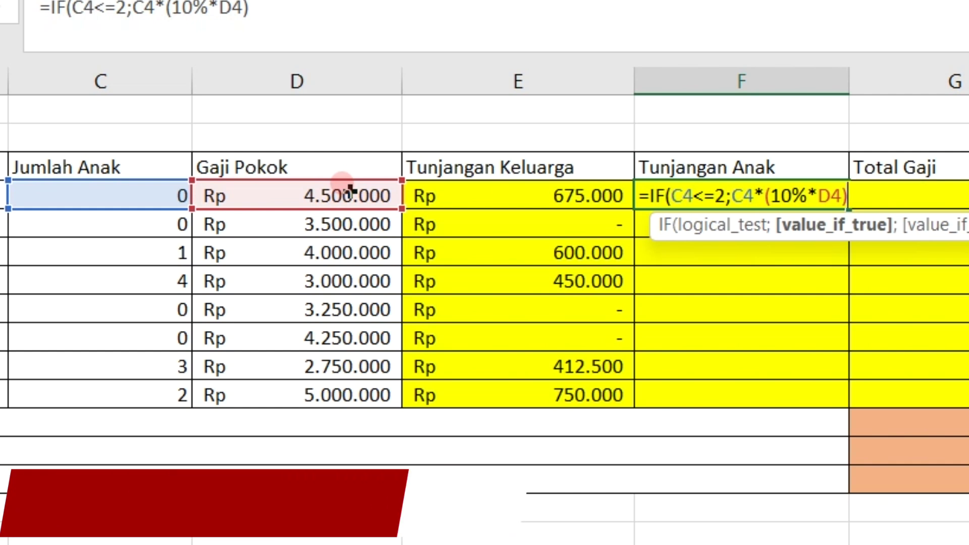
Finish the F4 formula with 2*10%*D4 as its value if false, and fill it down through F11.
text(;)
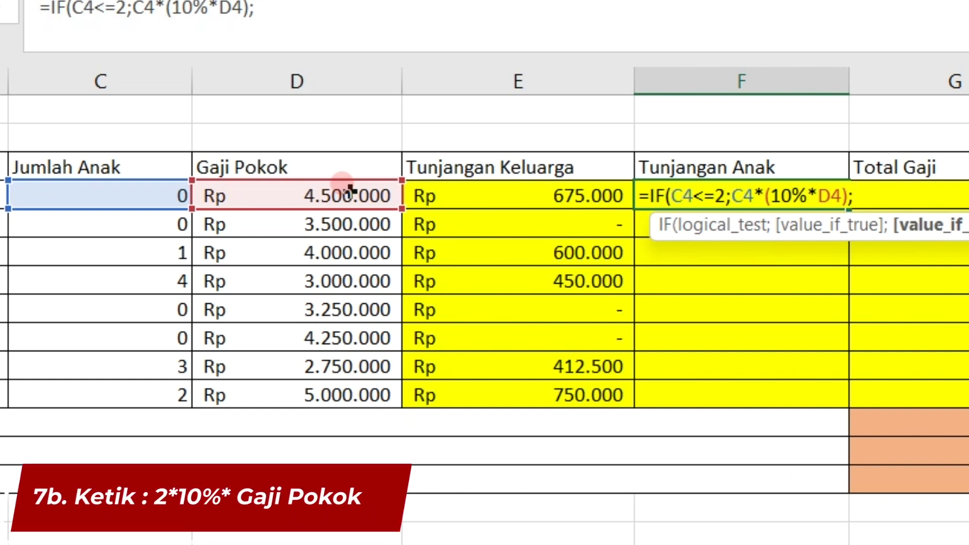
text(2*)
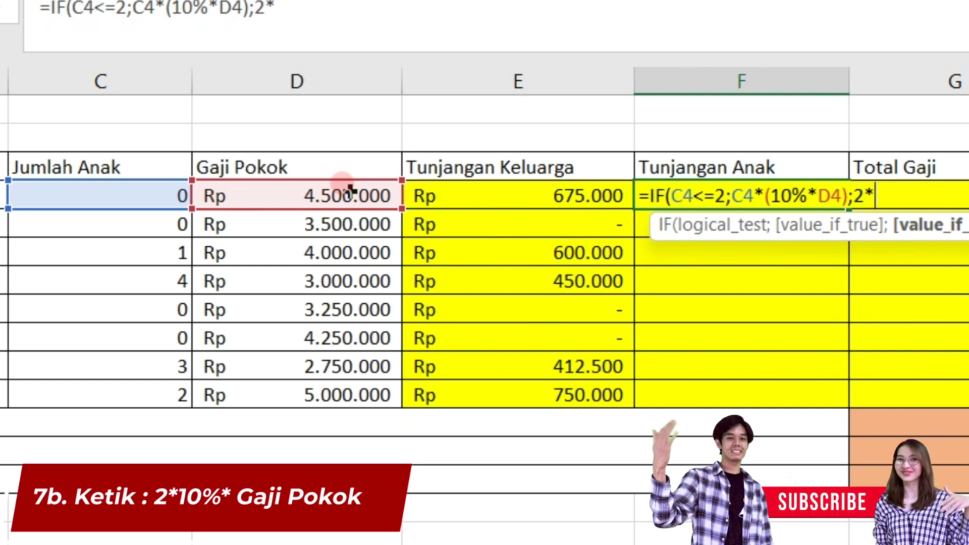
text(10%*)
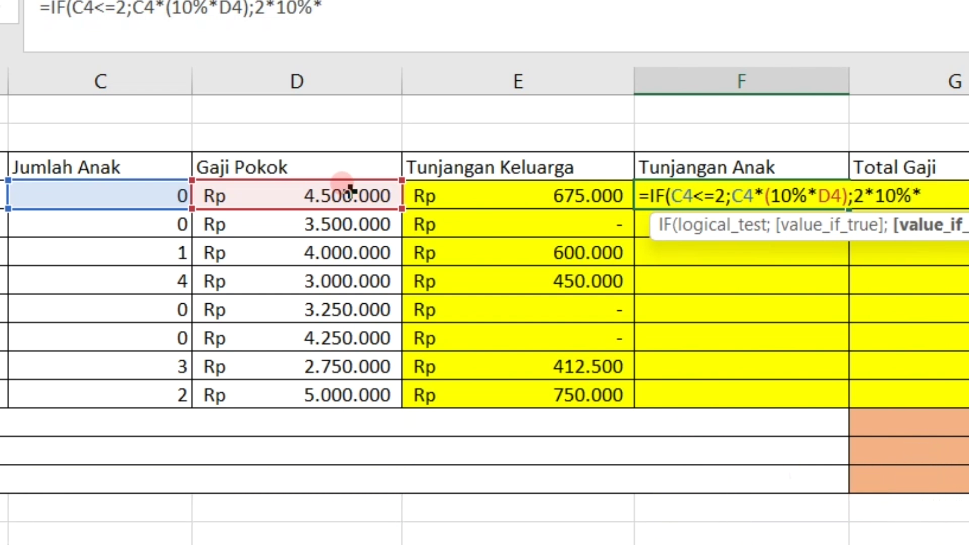
click(352, 191)
text())
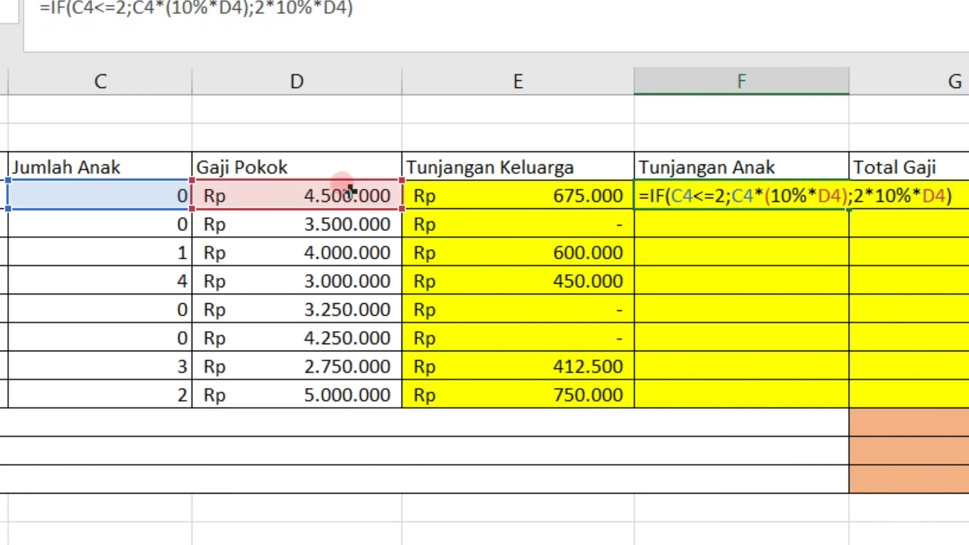
key(Return)
click(759, 195)
drag(848, 208, 848, 396)
Enter =SUM(D4:F4) in the first Total Gaji cell, G4, and fill it down through G11.
click(949, 195)
text(=SU)
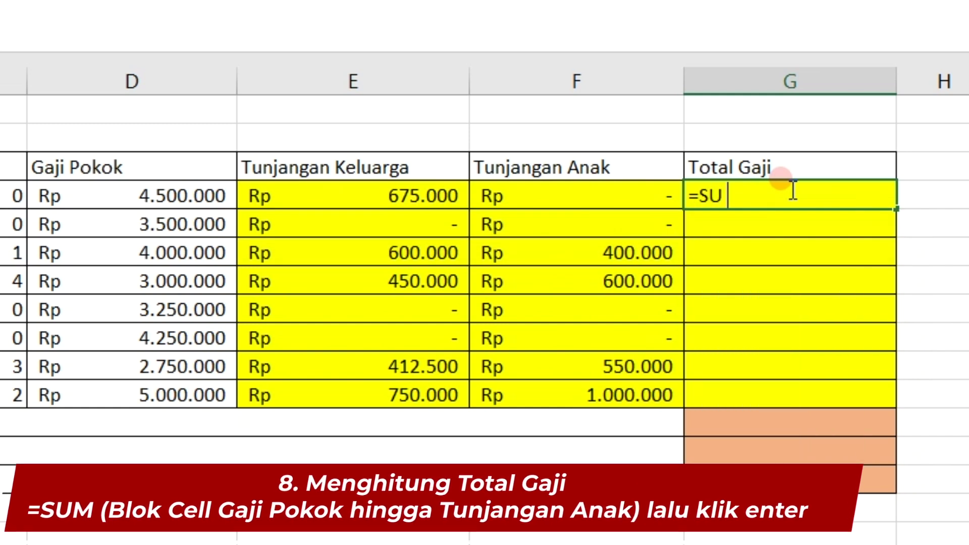
text( M)
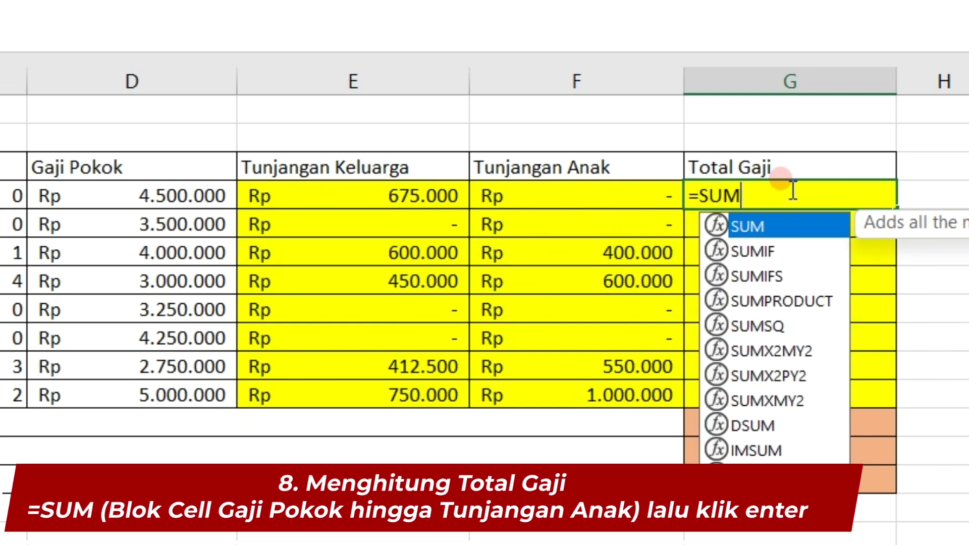
text(()
drag(430, 209, 502, 197)
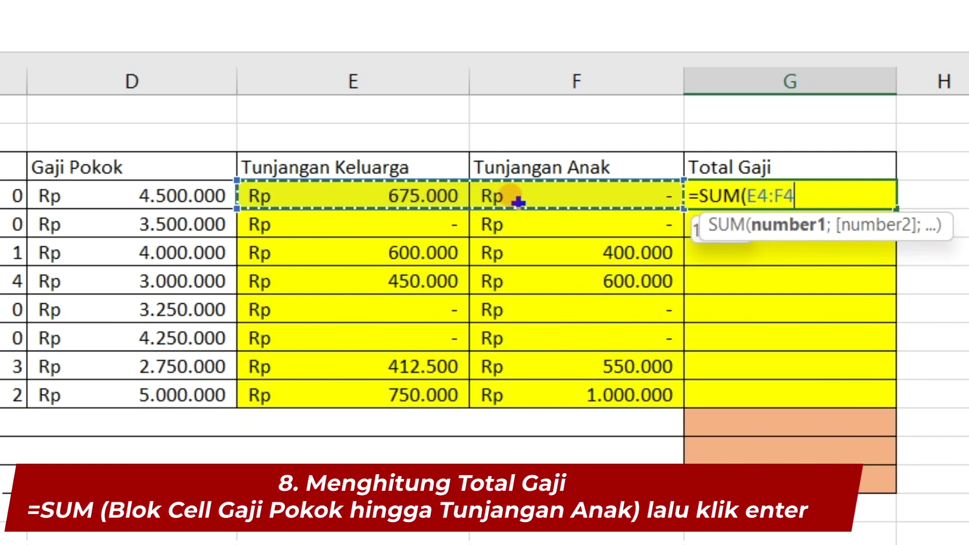
drag(115, 191, 507, 197)
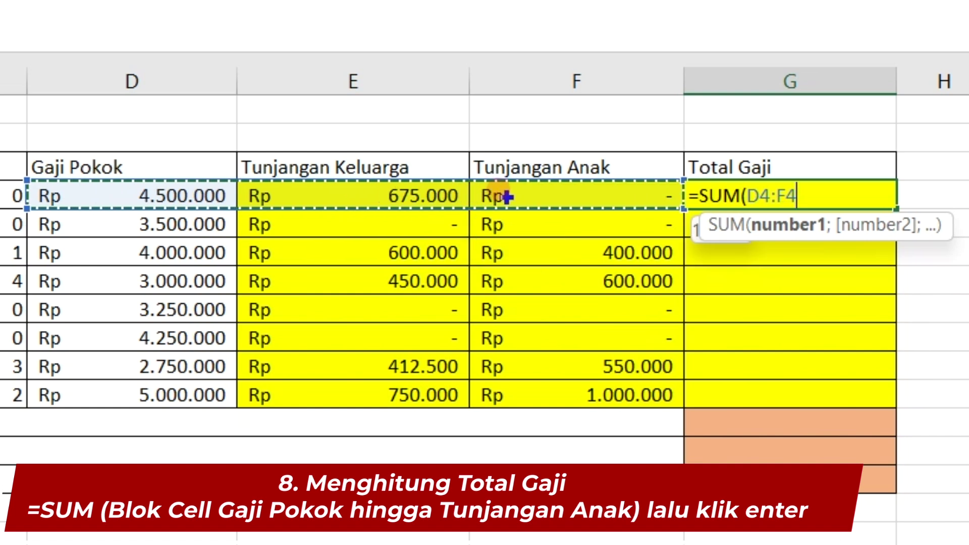
text())
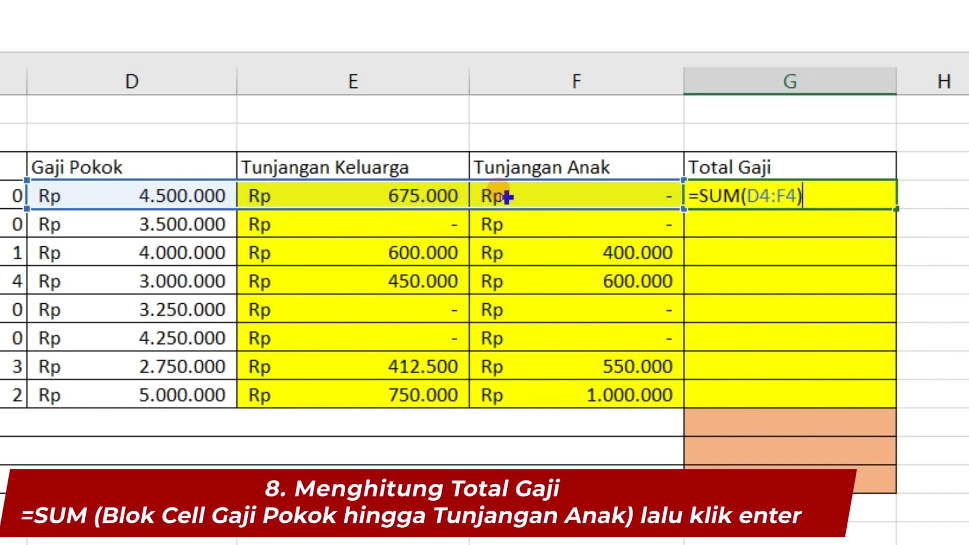
key(Return)
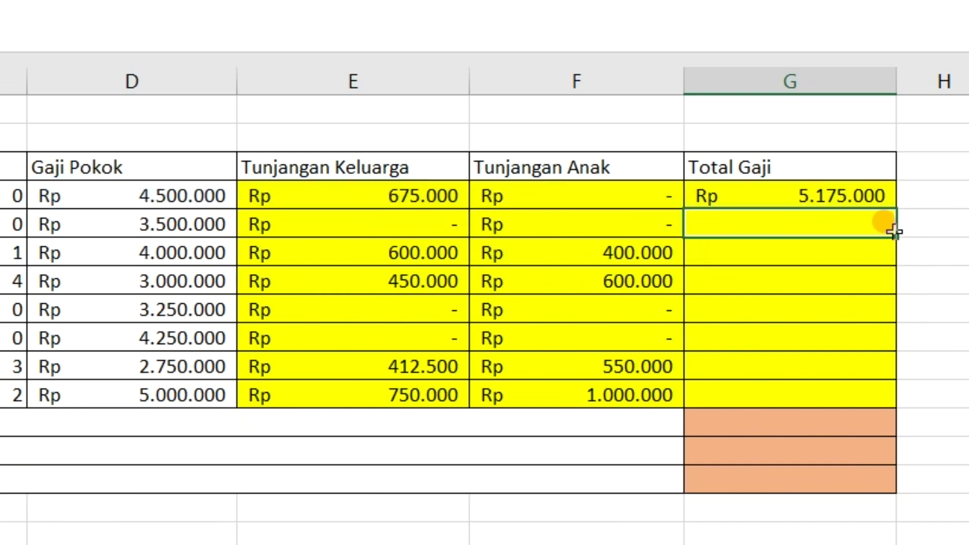
click(864, 191)
drag(895, 208, 906, 407)
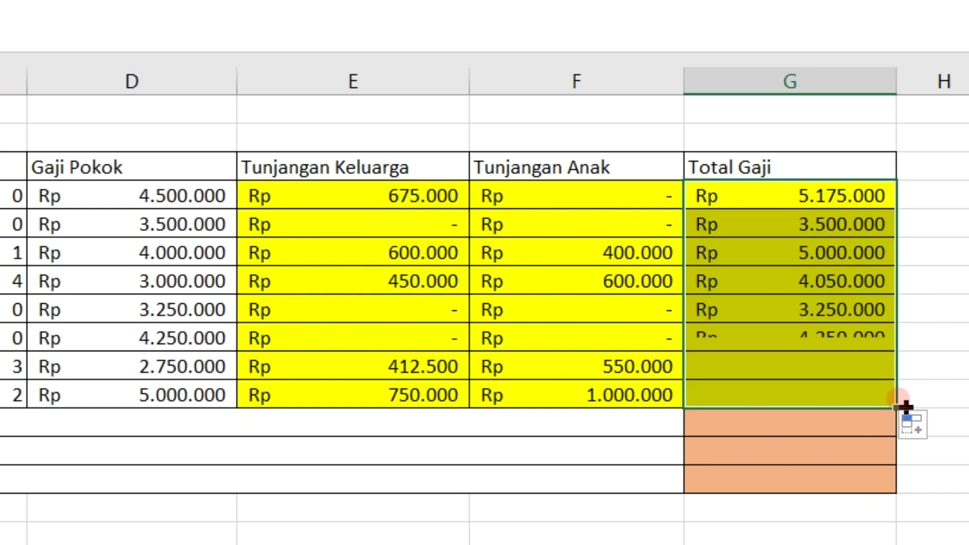
Calculate the Gaji Keseluruhan total in G12 with a SUM formula over the Total Gaji range G4:G11.
click(785, 427)
text(=SUM)
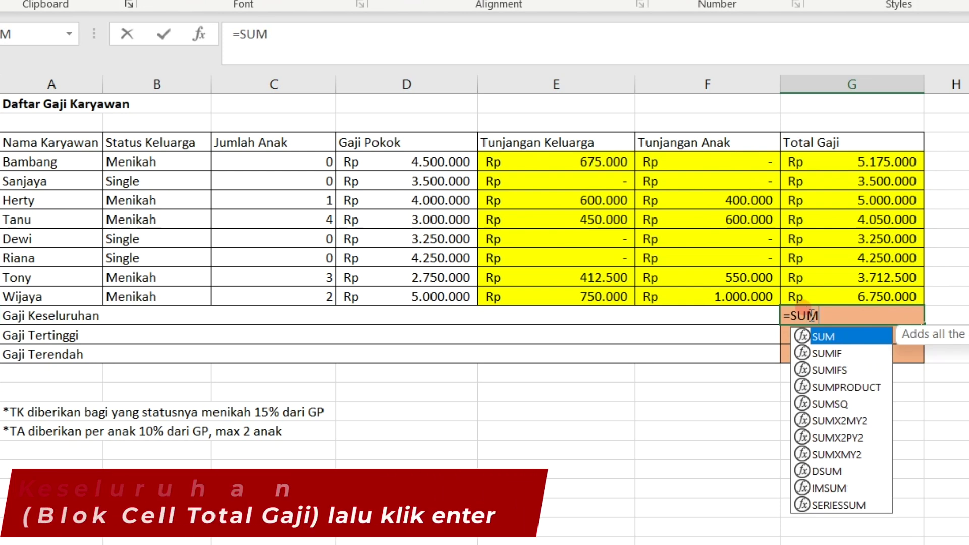
text( ()
drag(828, 153, 852, 294)
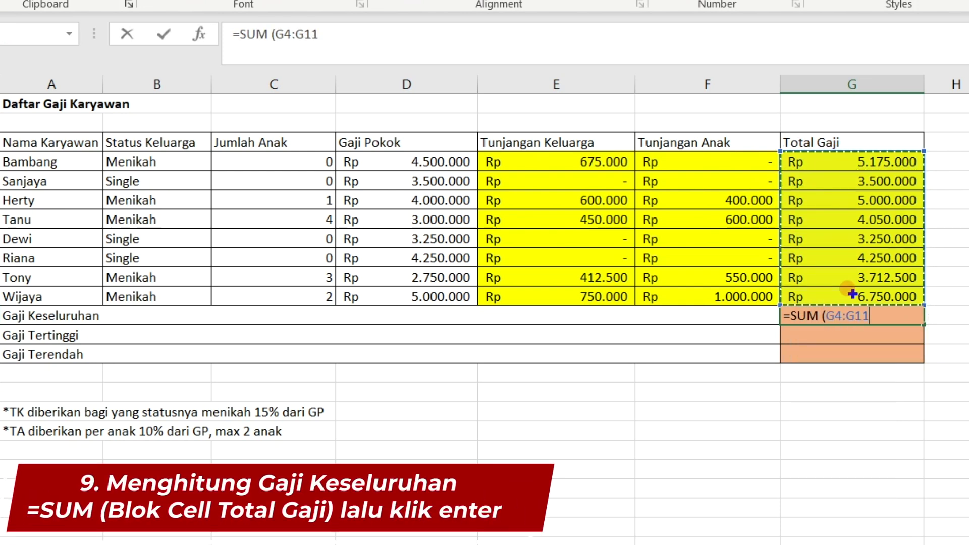
key(Return)
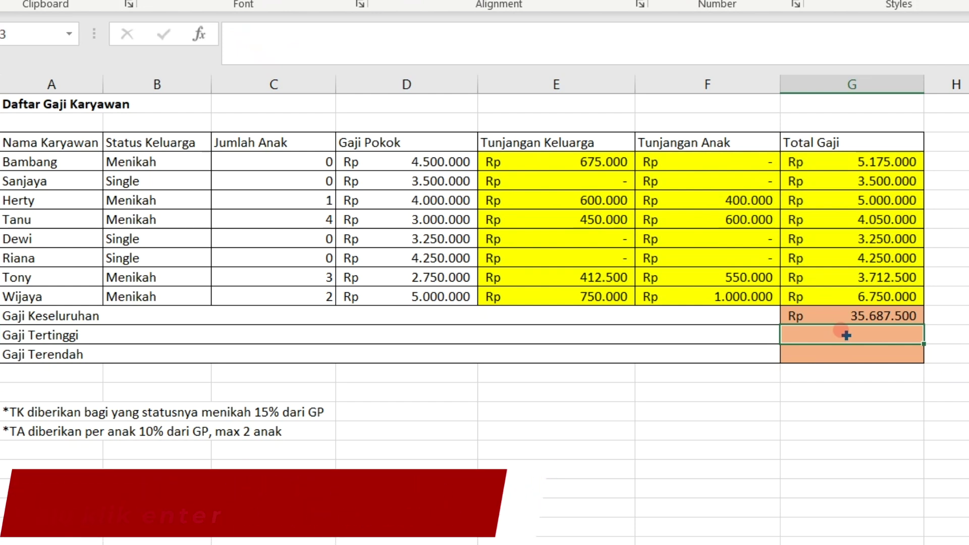
Enter =MAX (G4:G11) in the Gaji Tertinggi cell, G13, to find the highest total salary.
double_click(846, 335)
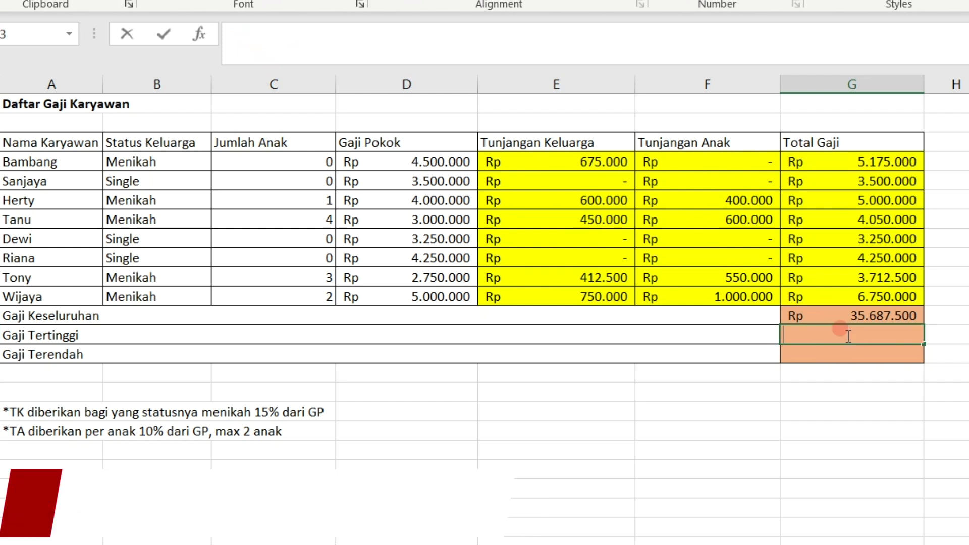
text(=MAX)
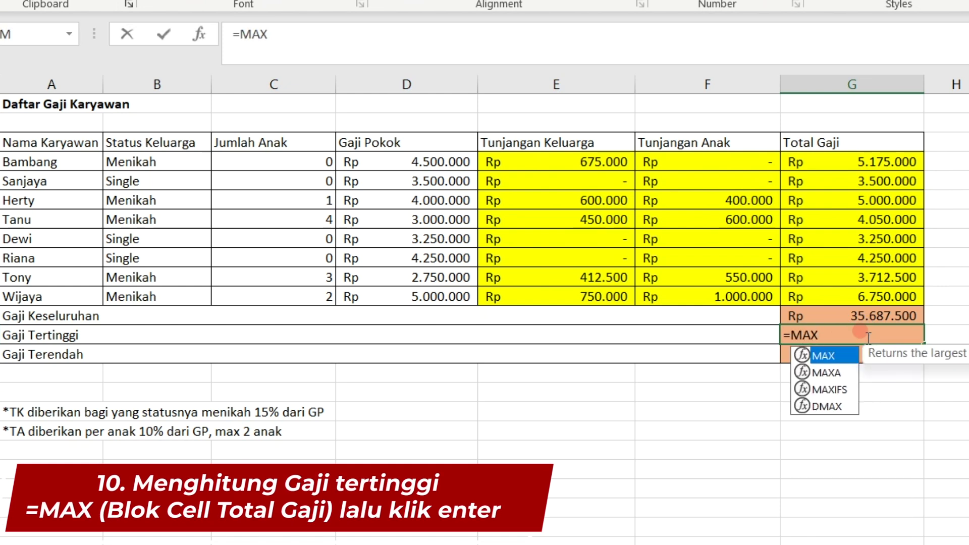
key(Escape)
text(()
drag(888, 162, 906, 291)
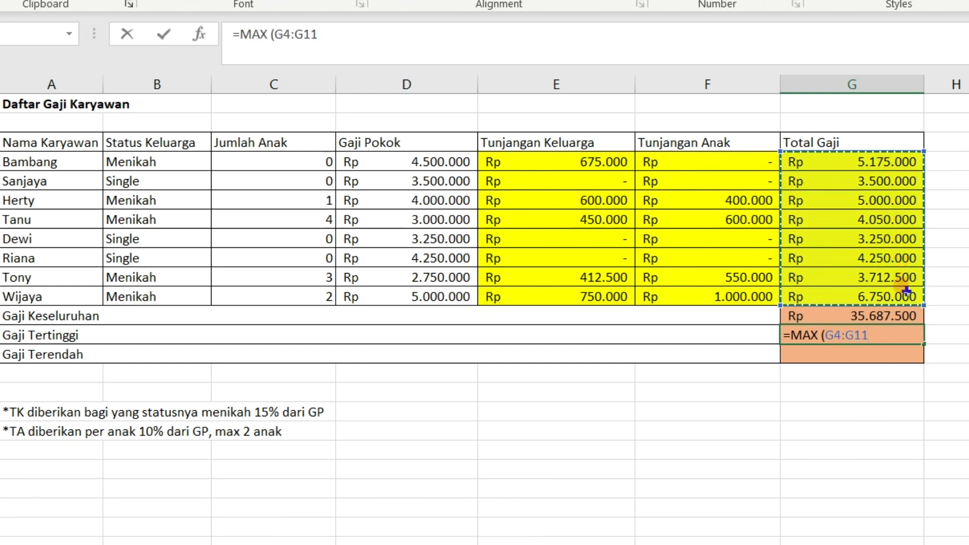
text())
key(Return)
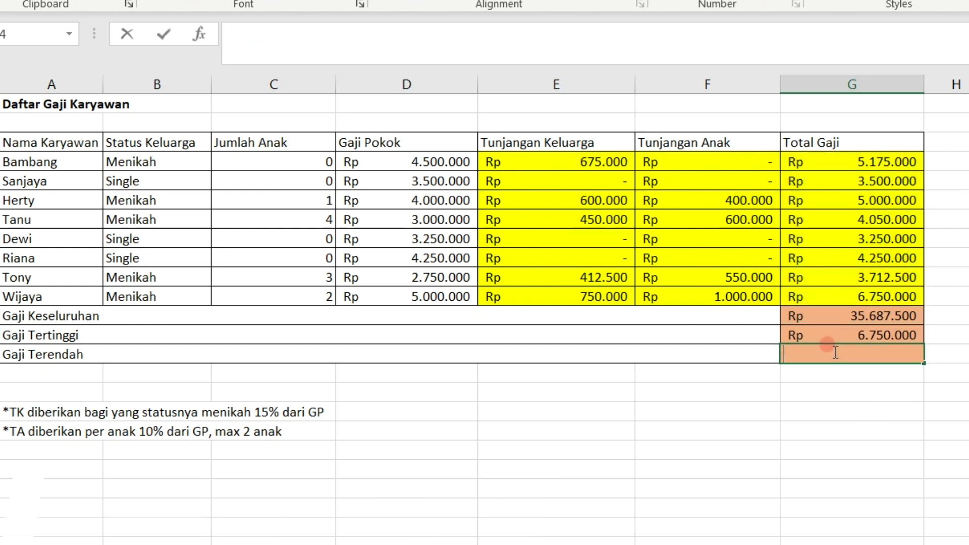
Enter =MIN (G4:G11) in the Gaji Terendah cell, G14, to find the lowest total salary.
text(=MIN ()
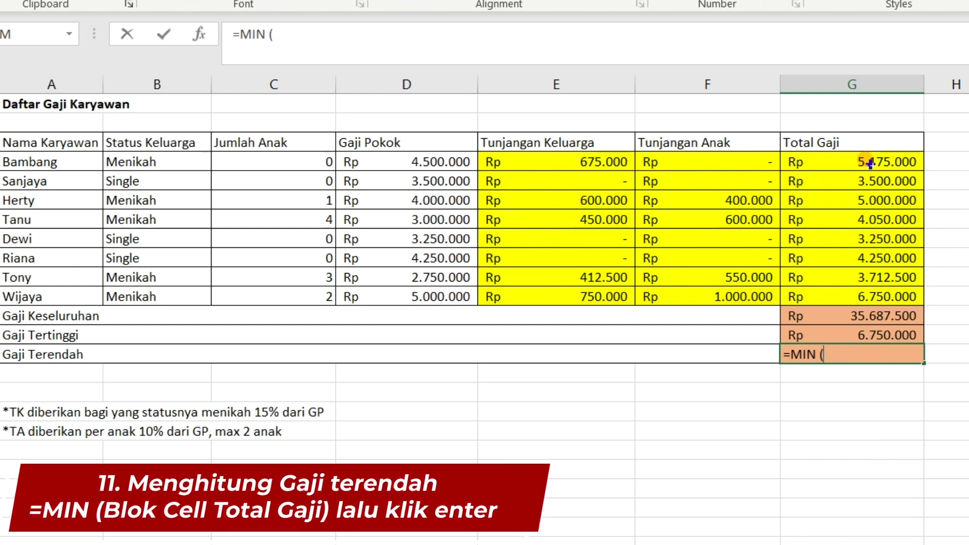
drag(869, 163, 881, 294)
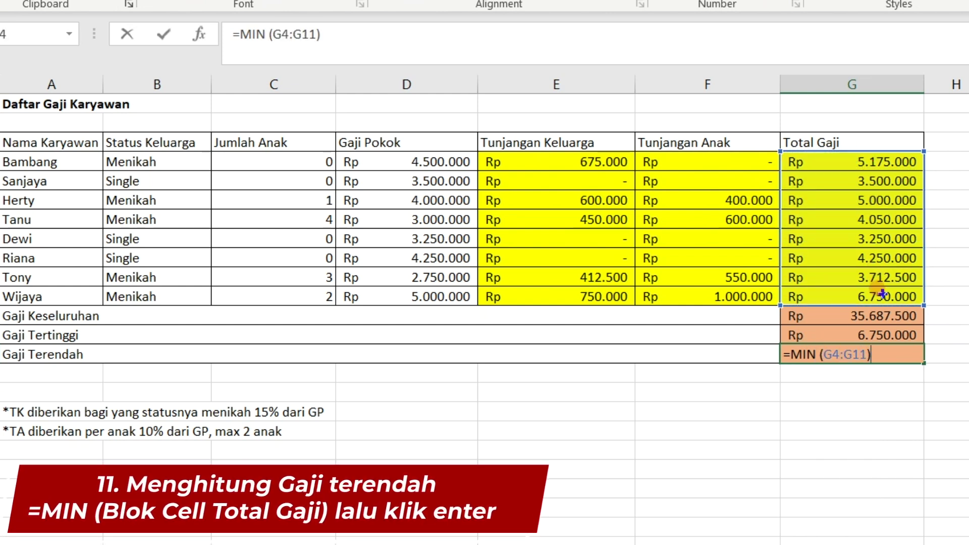
key(Return)
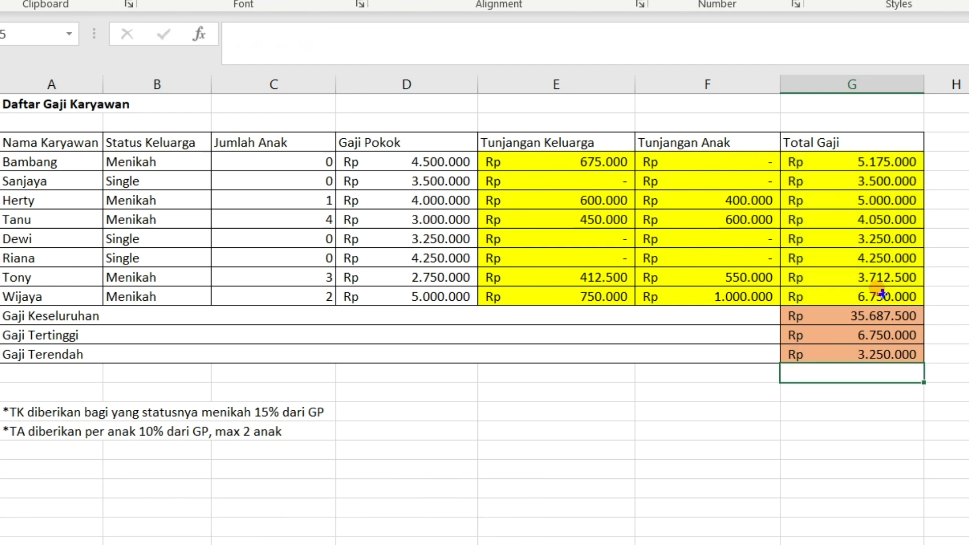
click(954, 319)
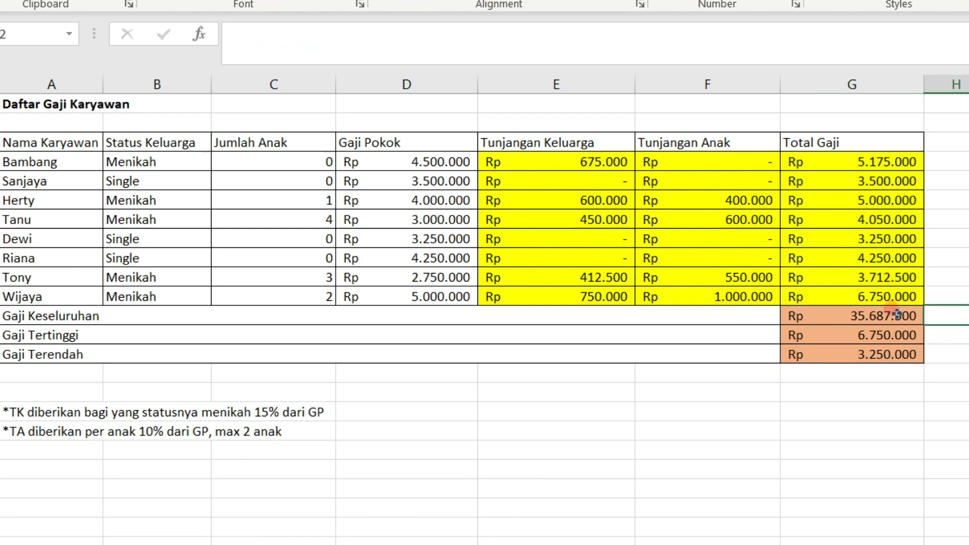